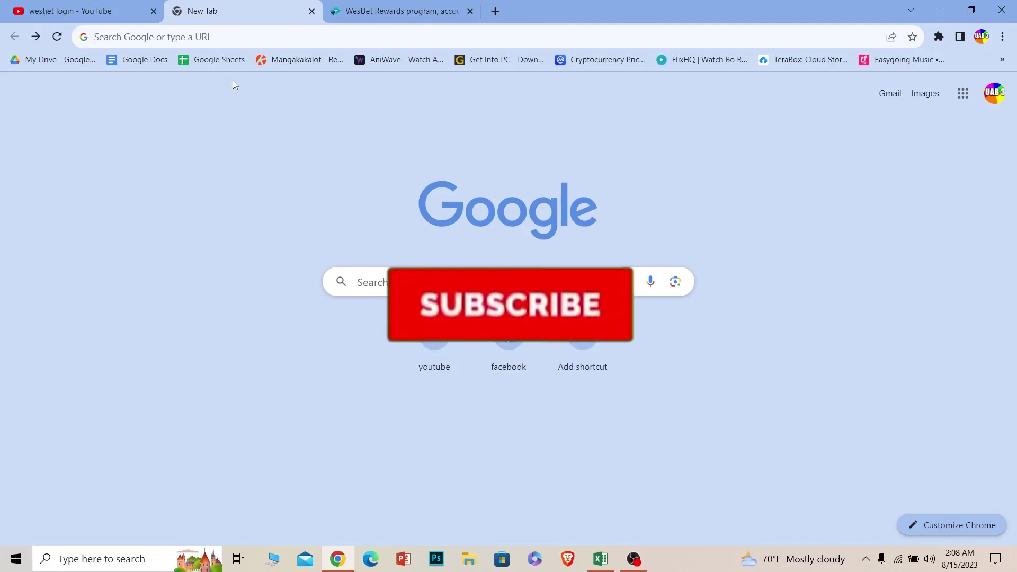
- Return to the 'westjet login' search results and deselect the search box text
left_click(35, 37)
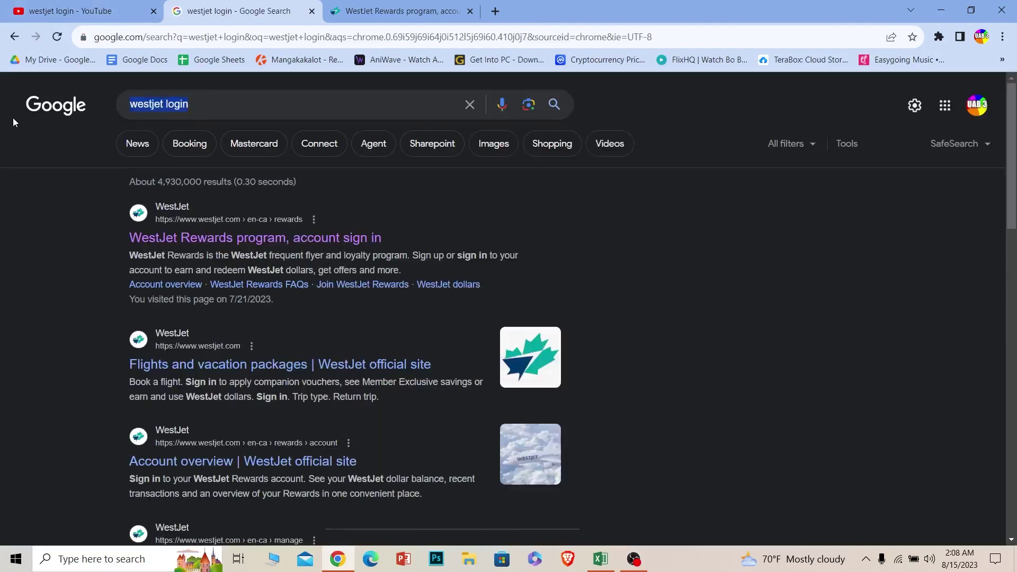
left_click(233, 104)
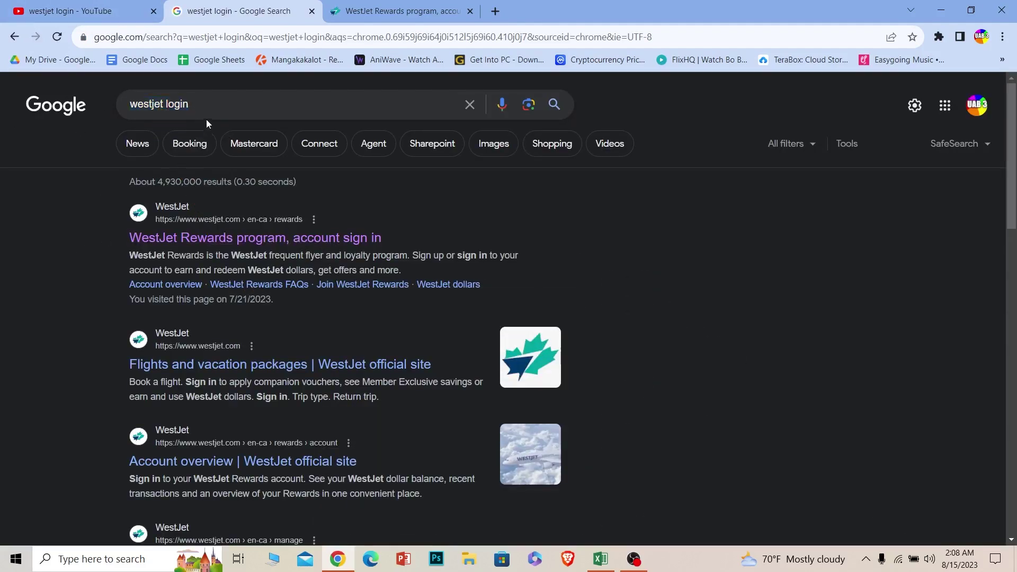
- Open the WestJet Rewards result, accept cookies, and show the sign-in form
left_click(215, 238)
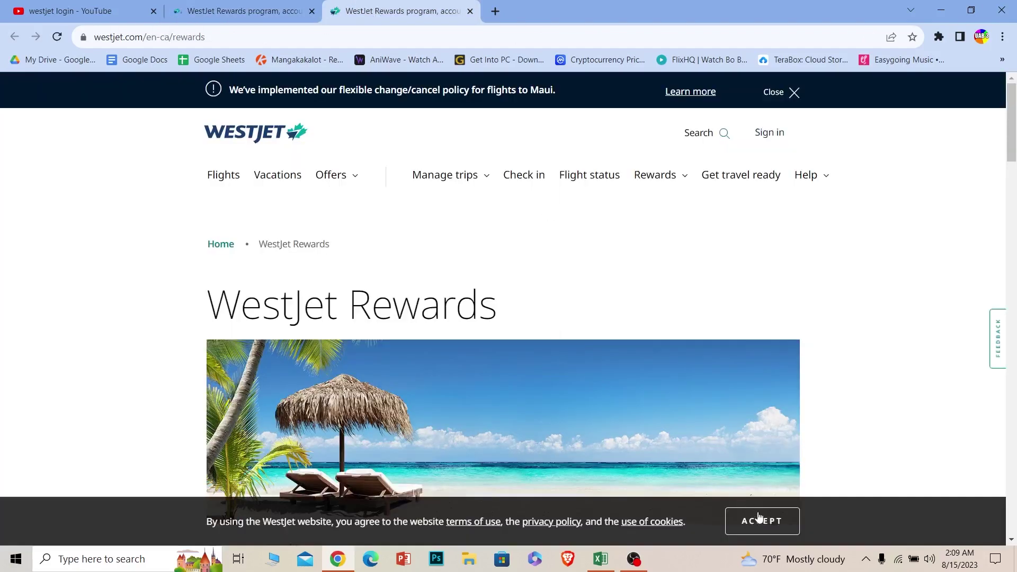
left_click(761, 520)
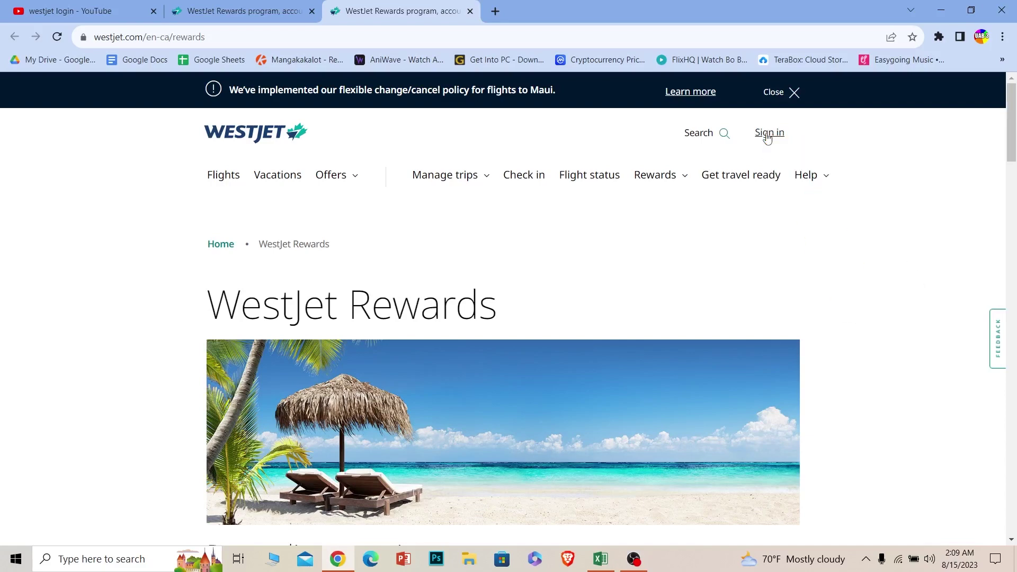
left_click(768, 133)
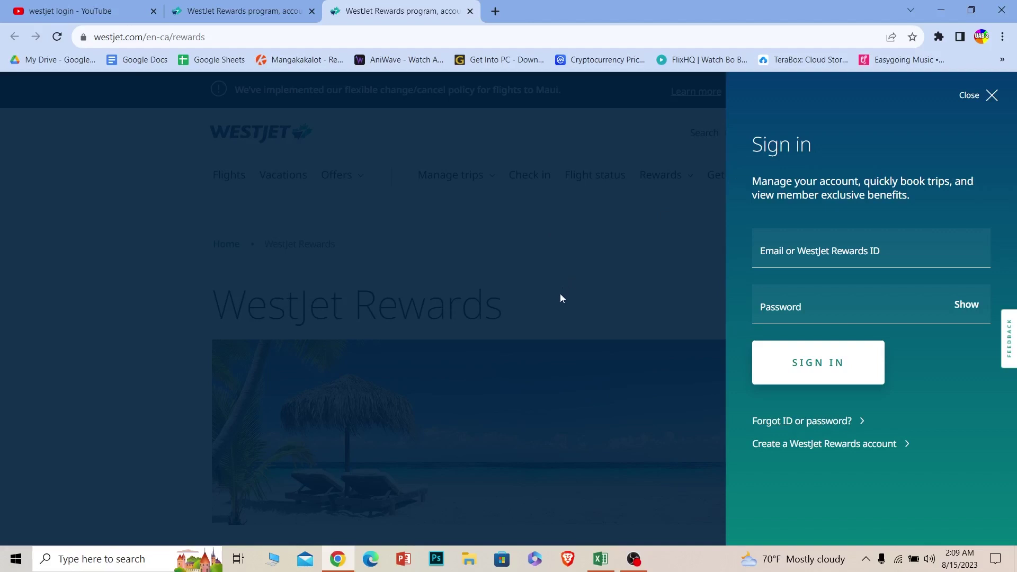
left_click(842, 250)
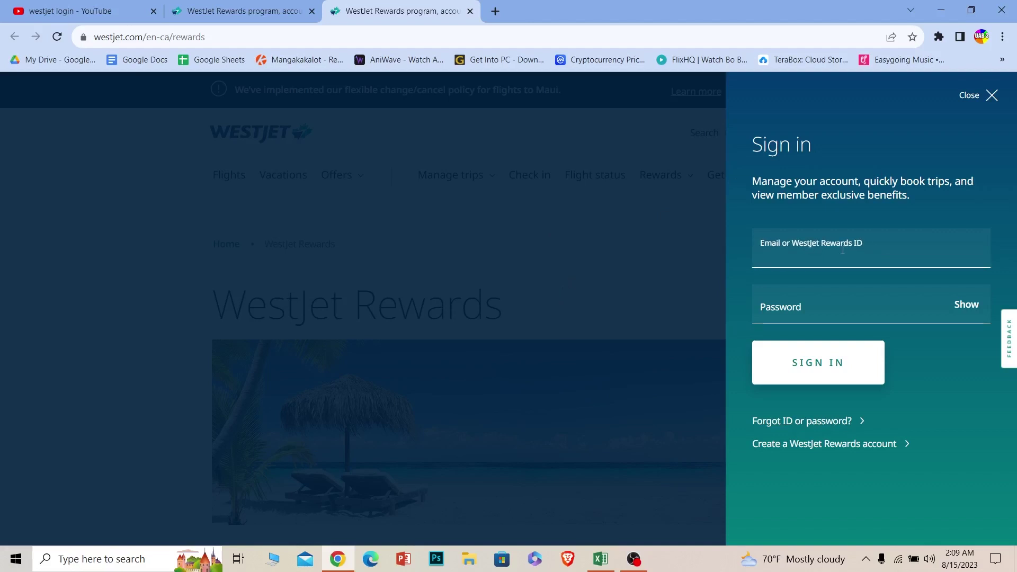
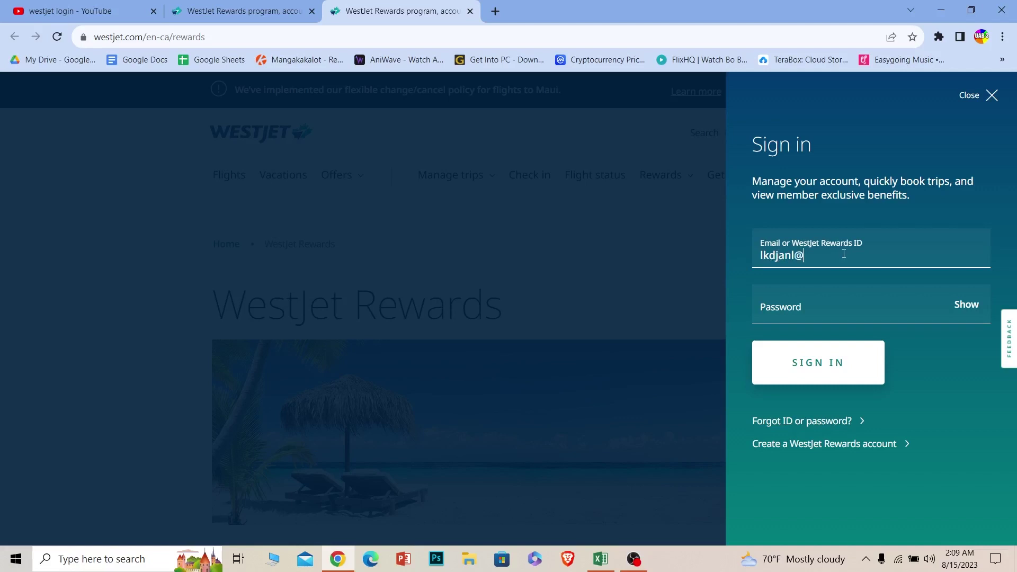
- Move to the password field and submit the filled-in sign-in details
left_click(869, 307)
type("**********")
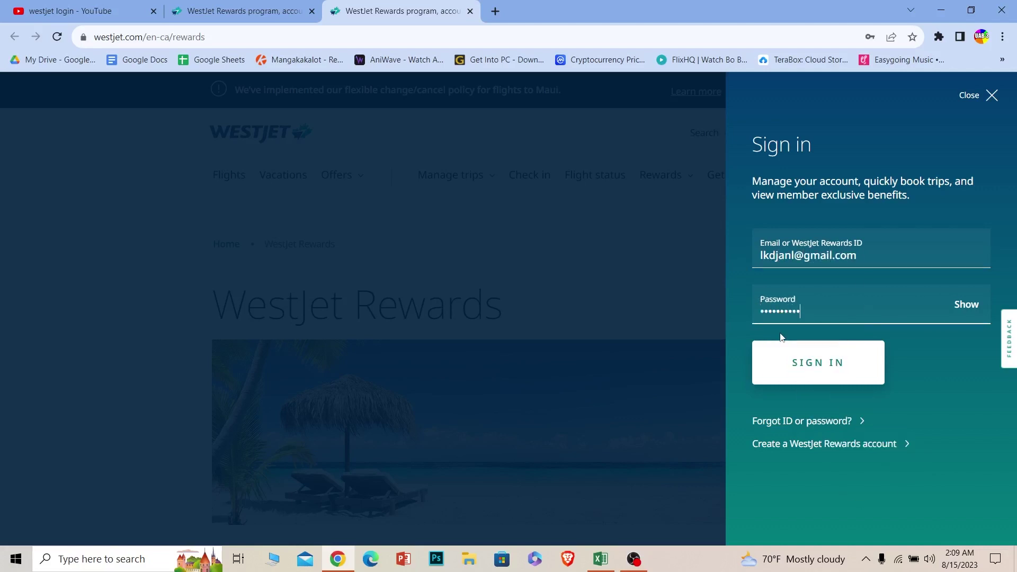
left_click(818, 362)
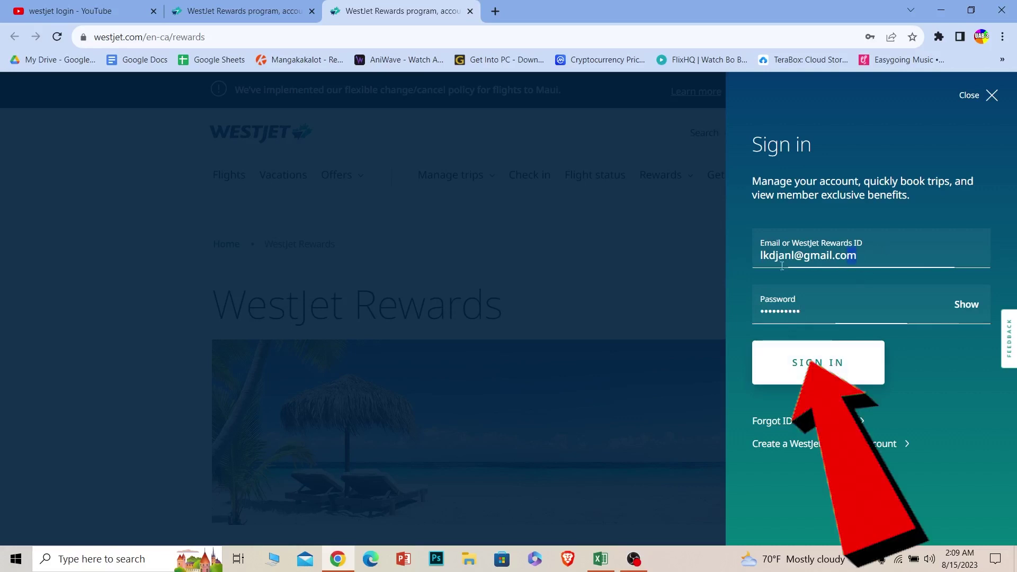
- Move focus to the password field of the sign-in form
key("Tab")
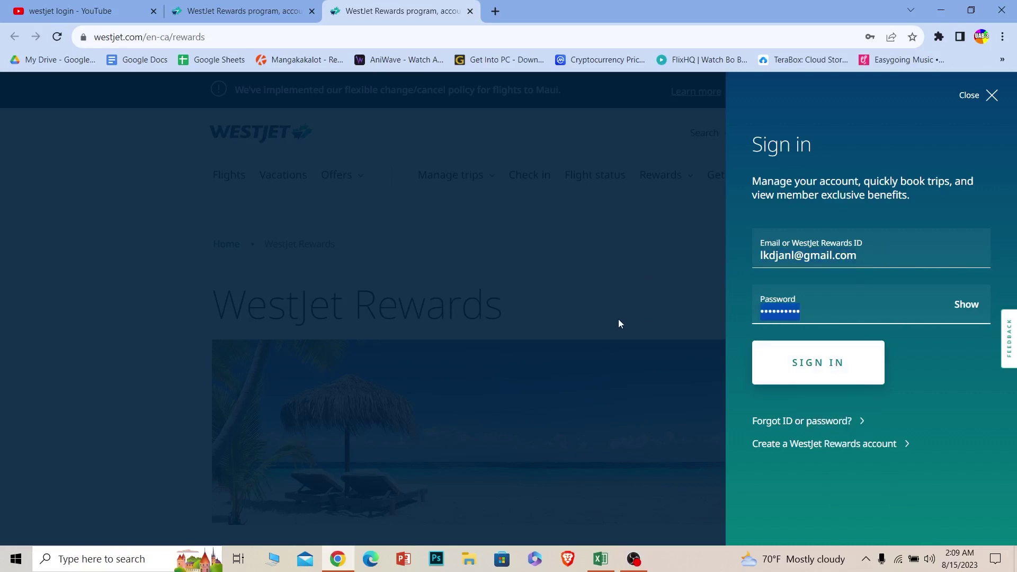